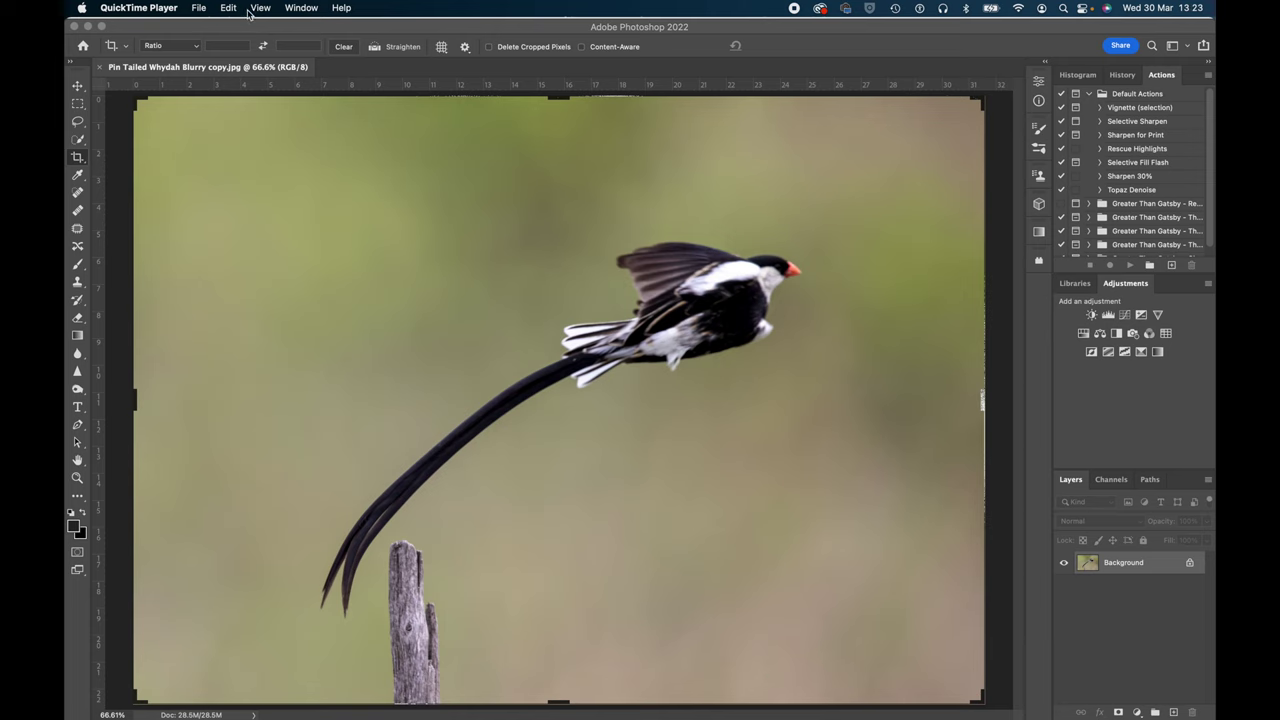
- Launch Topaz Sharpen AI on the whydah photo from Photoshop's Filter menu and apply Motion Blur - Normal
left_click(382, 7)
mouse_move(470, 419)
left_click(610, 444)
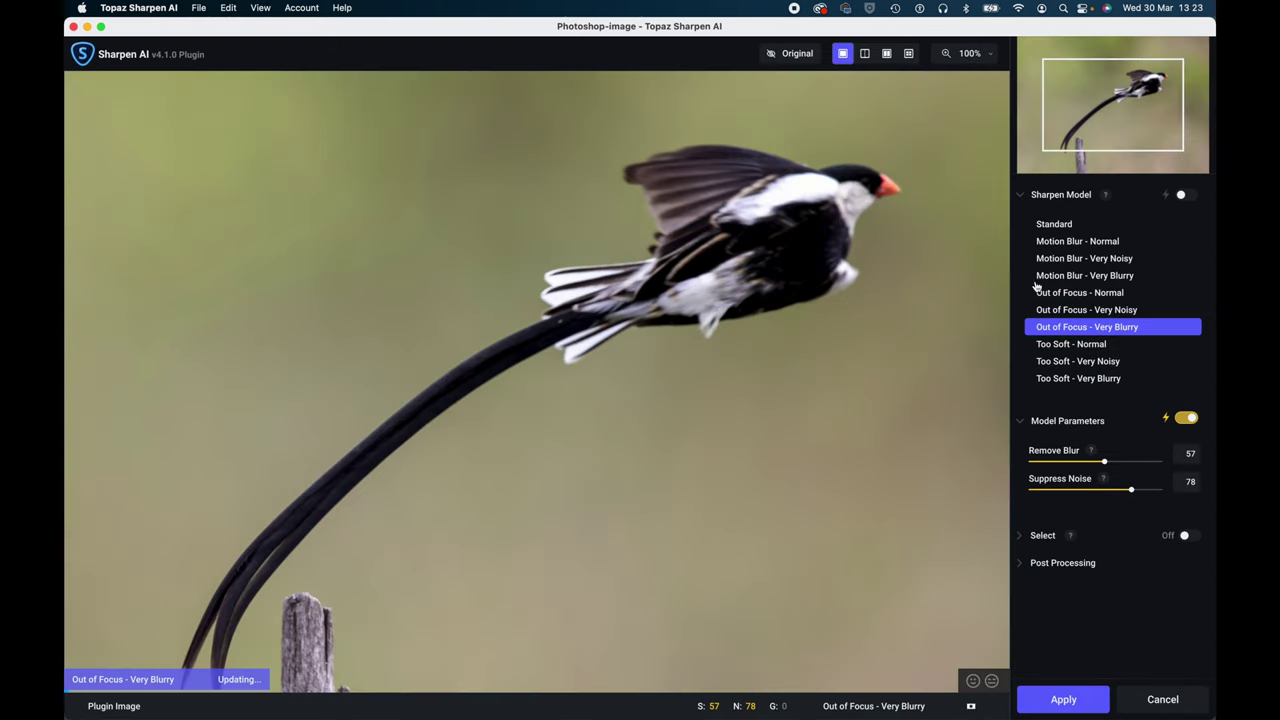
left_click(1078, 242)
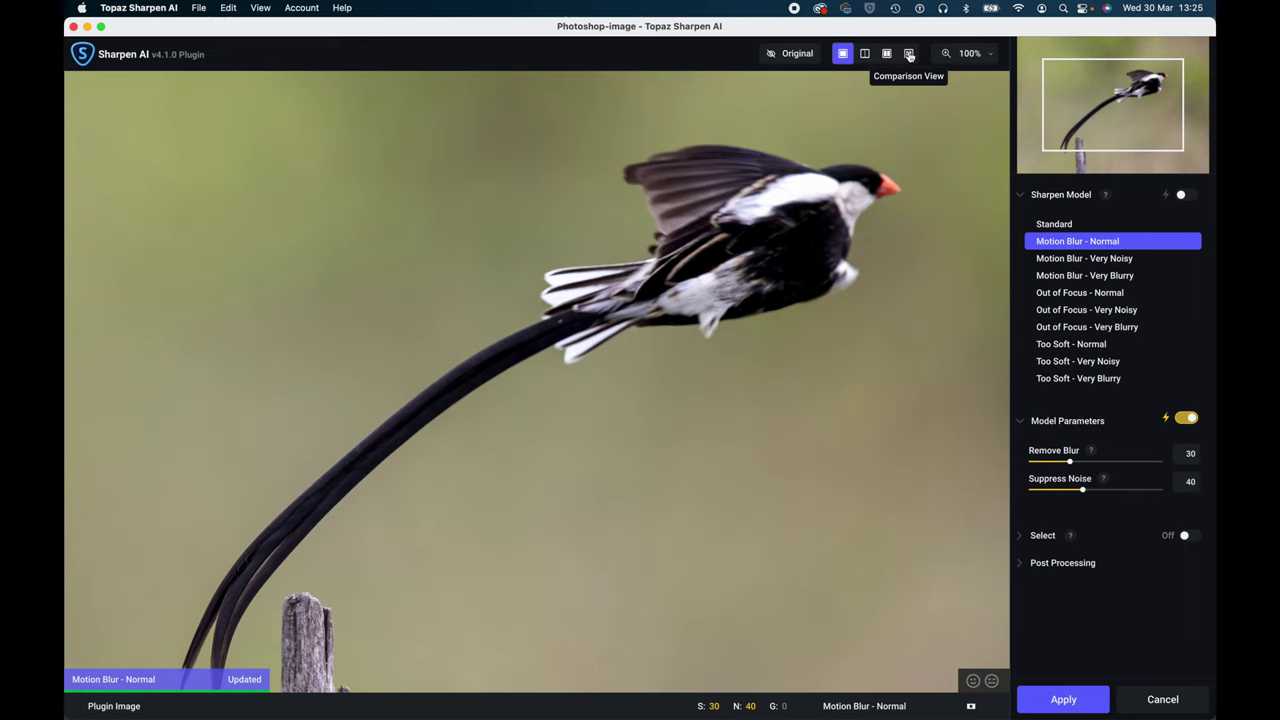
- Show four model previews on the bird's body and swap the Motion Blur - Normal pane to Too Soft - Very Noisy
left_click(909, 54)
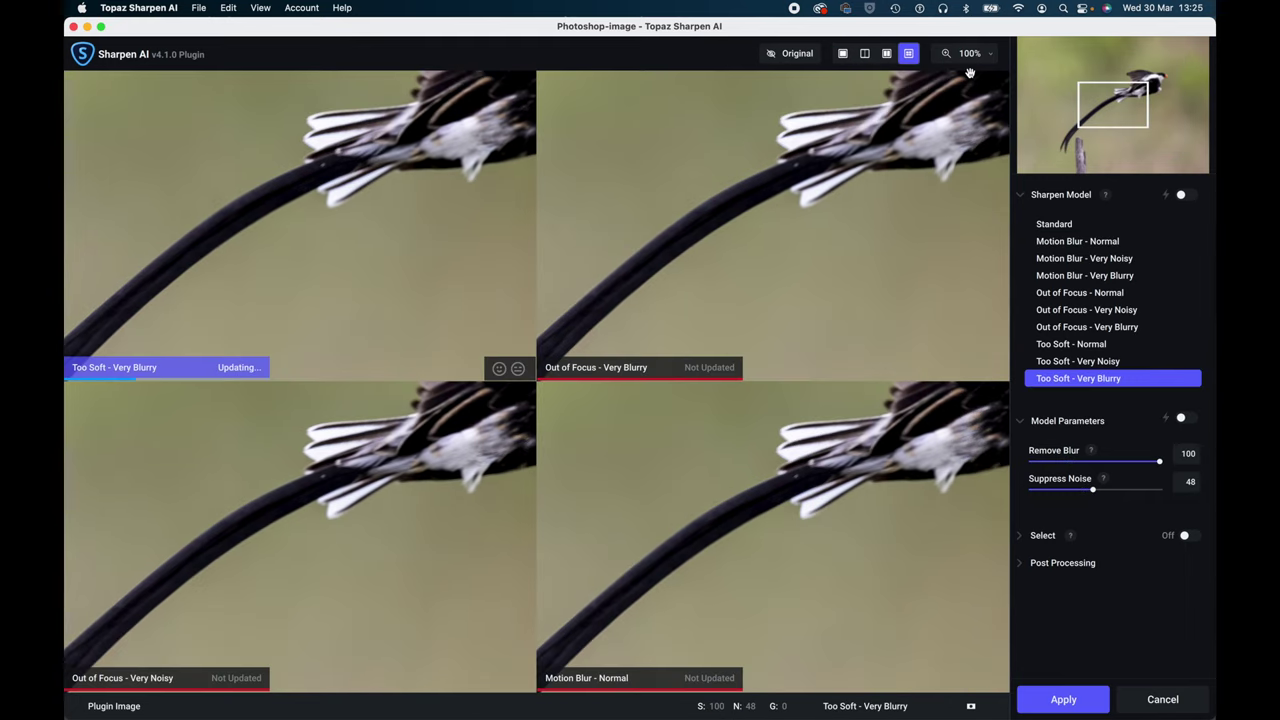
left_click_drag(1100, 106, 1135, 87)
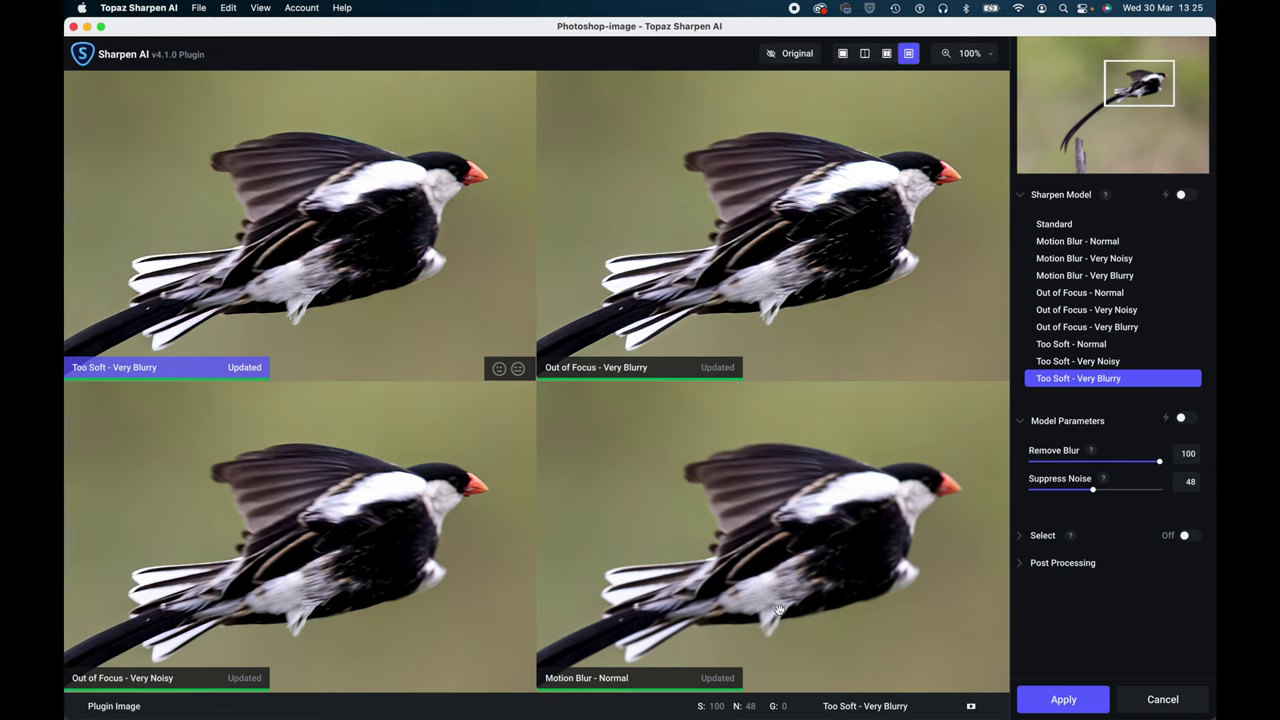
left_click(795, 544)
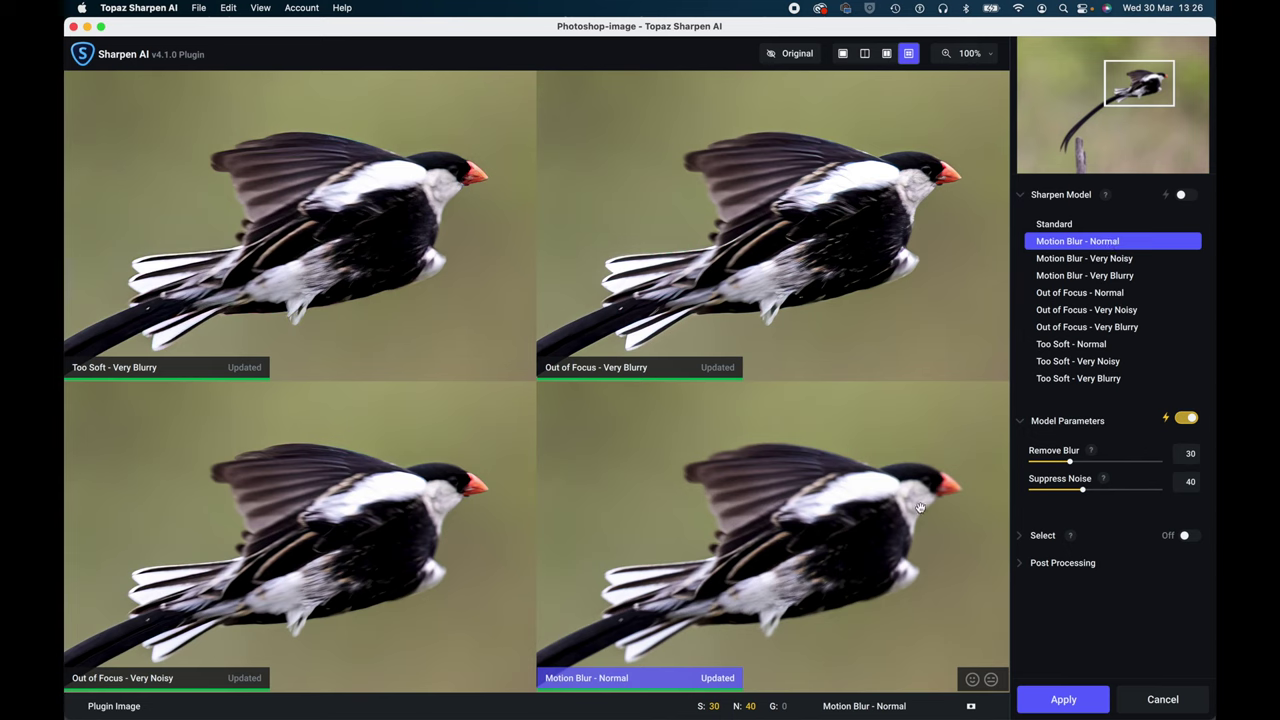
left_click(1090, 367)
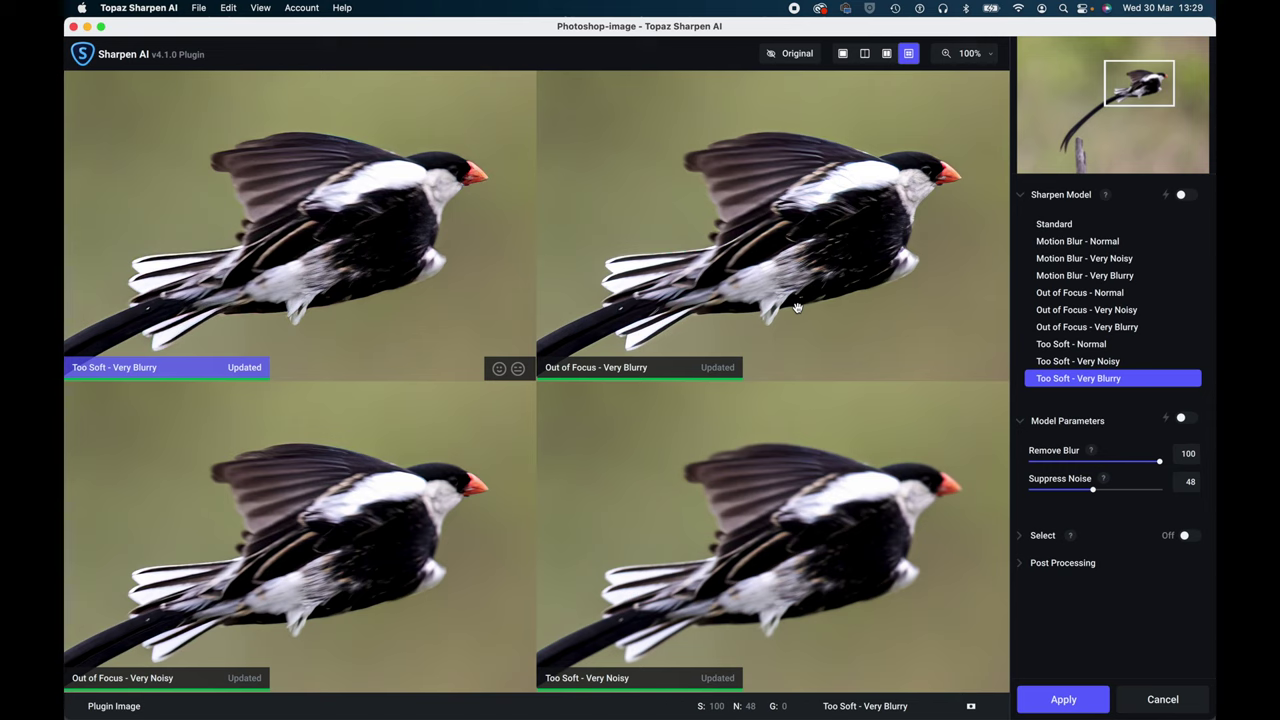
- Choose Out of Focus - Very Blurry in Single View, toggling automatic model parameters off and back on
left_click(791, 256)
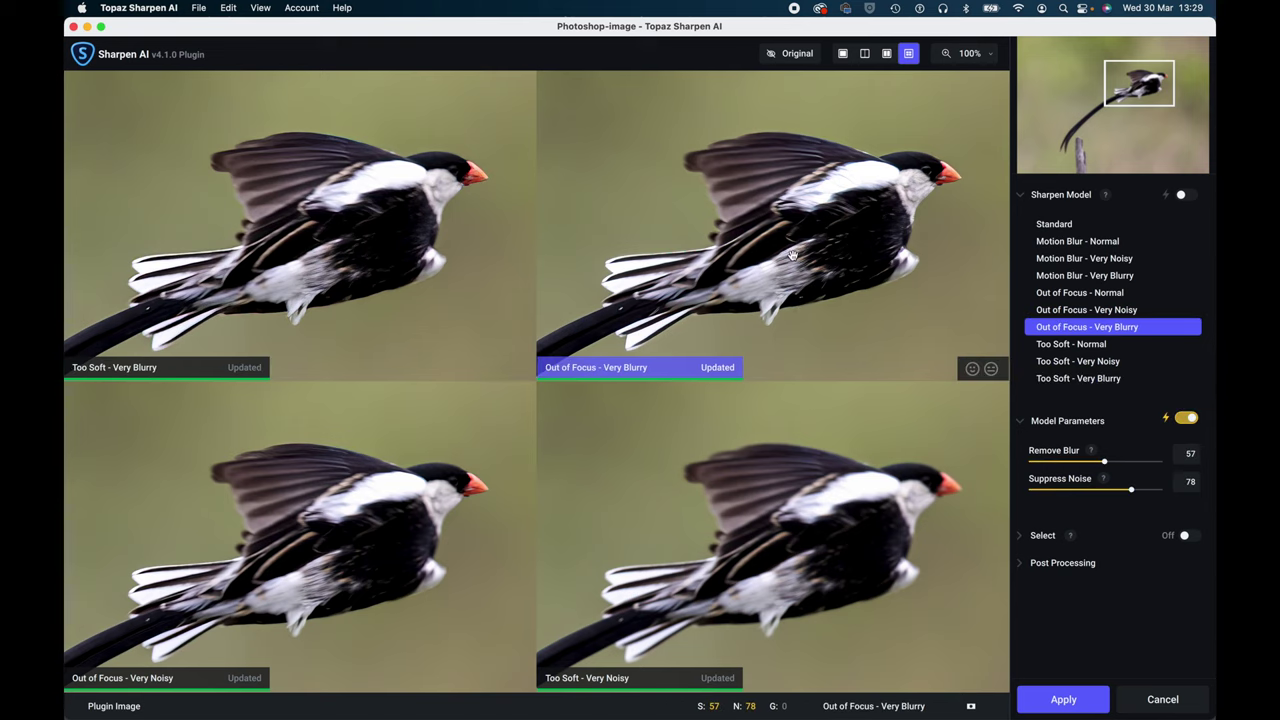
left_click(843, 54)
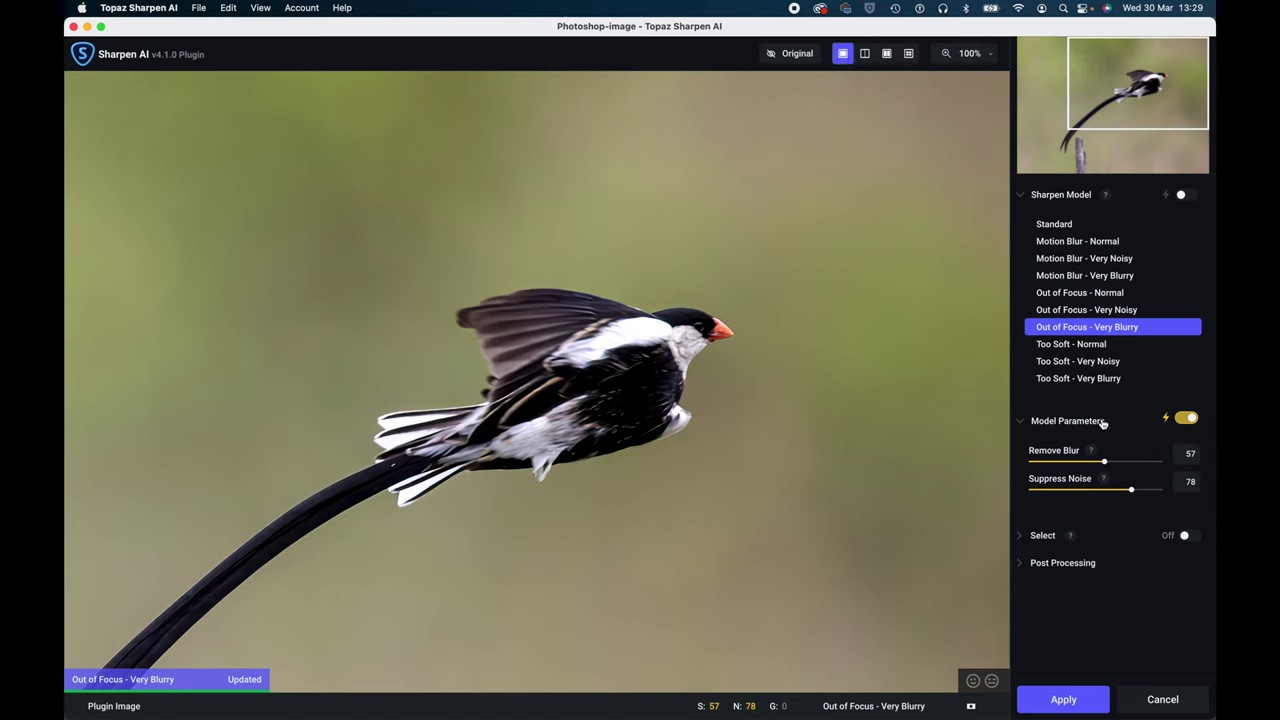
left_click(1189, 419)
left_click(1187, 420)
- Enable masking, try Auto - People/Portraits, then settle on Auto - Subjects and begin refining it
left_click(1038, 538)
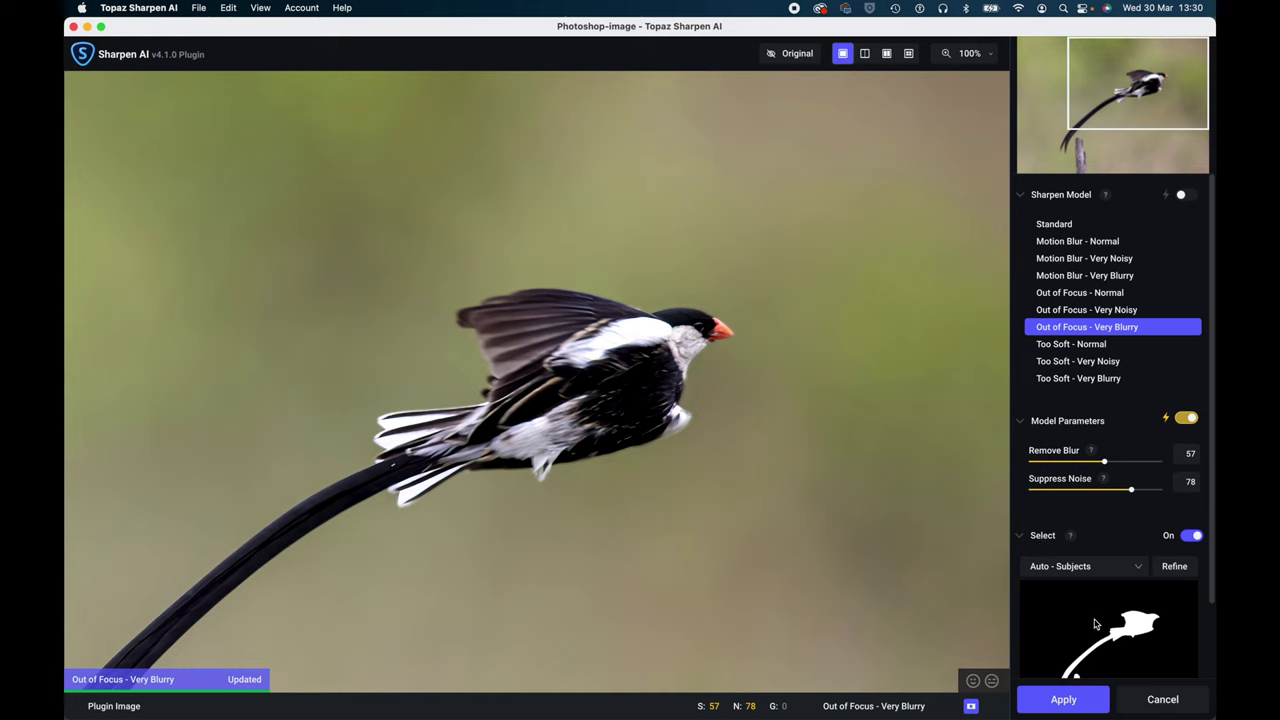
scroll(1095, 624, "down", 3)
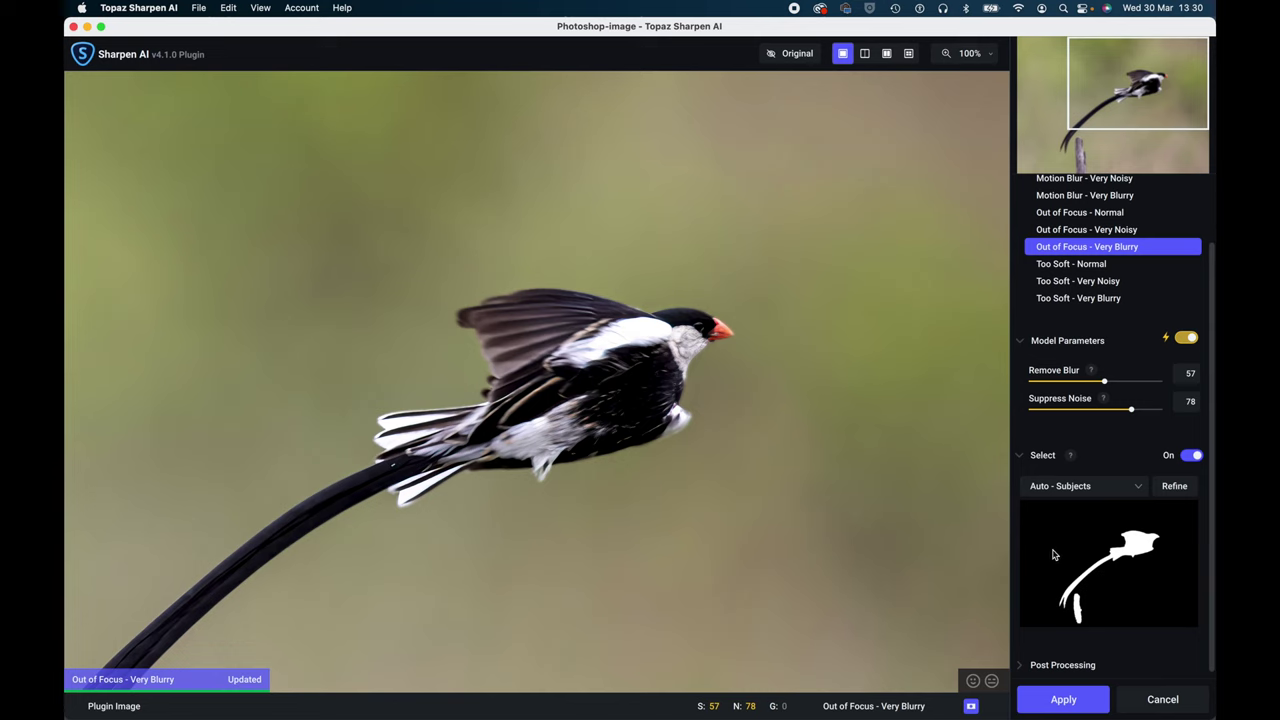
left_click(1138, 487)
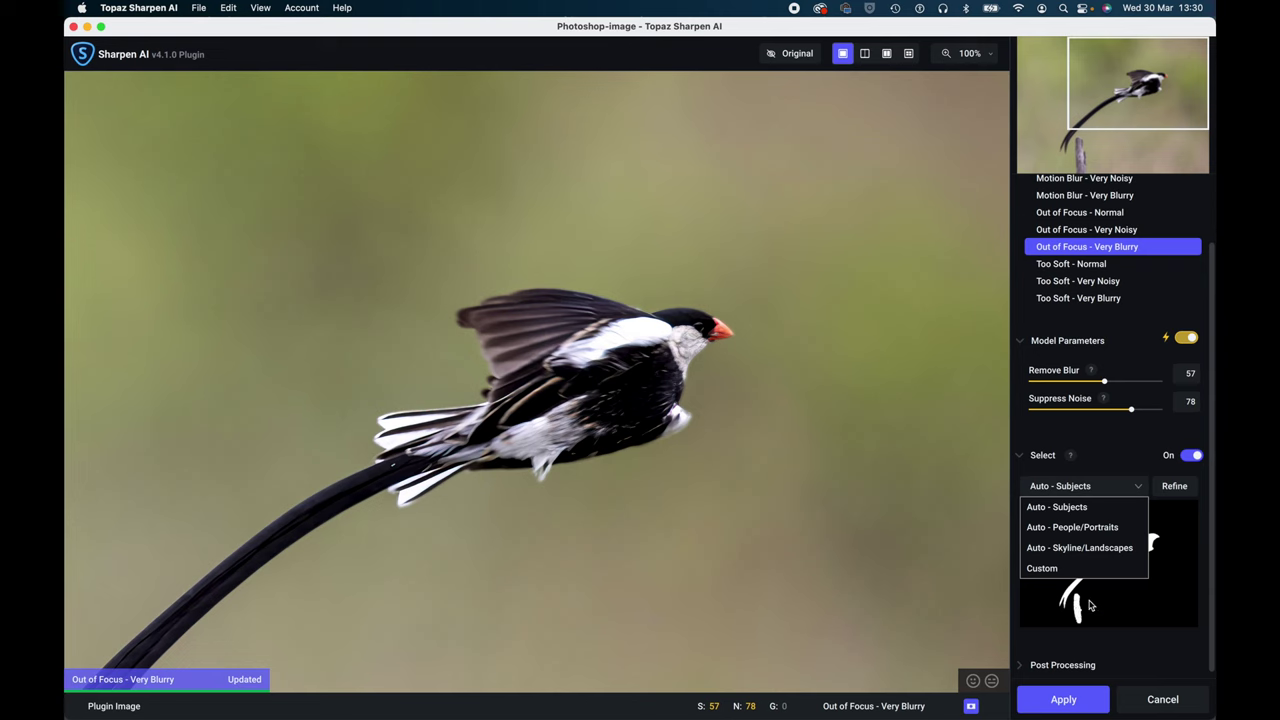
left_click(1100, 533)
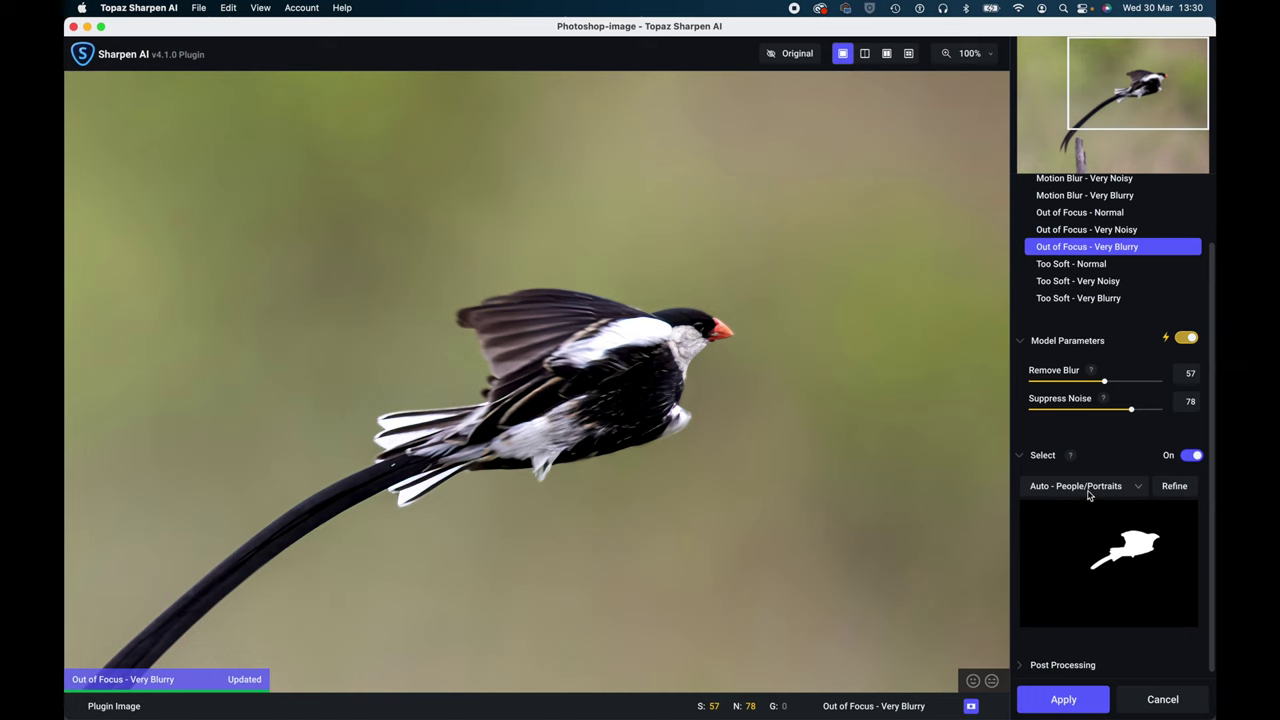
left_click(1090, 489)
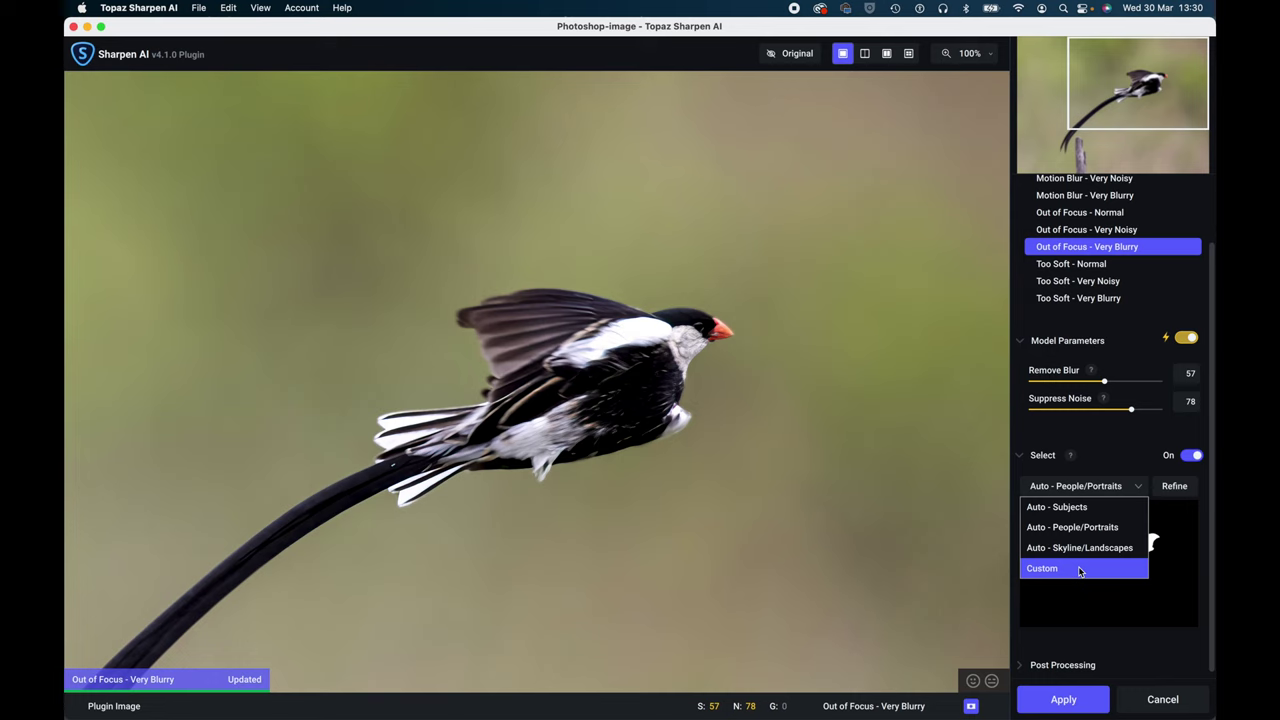
left_click(1070, 509)
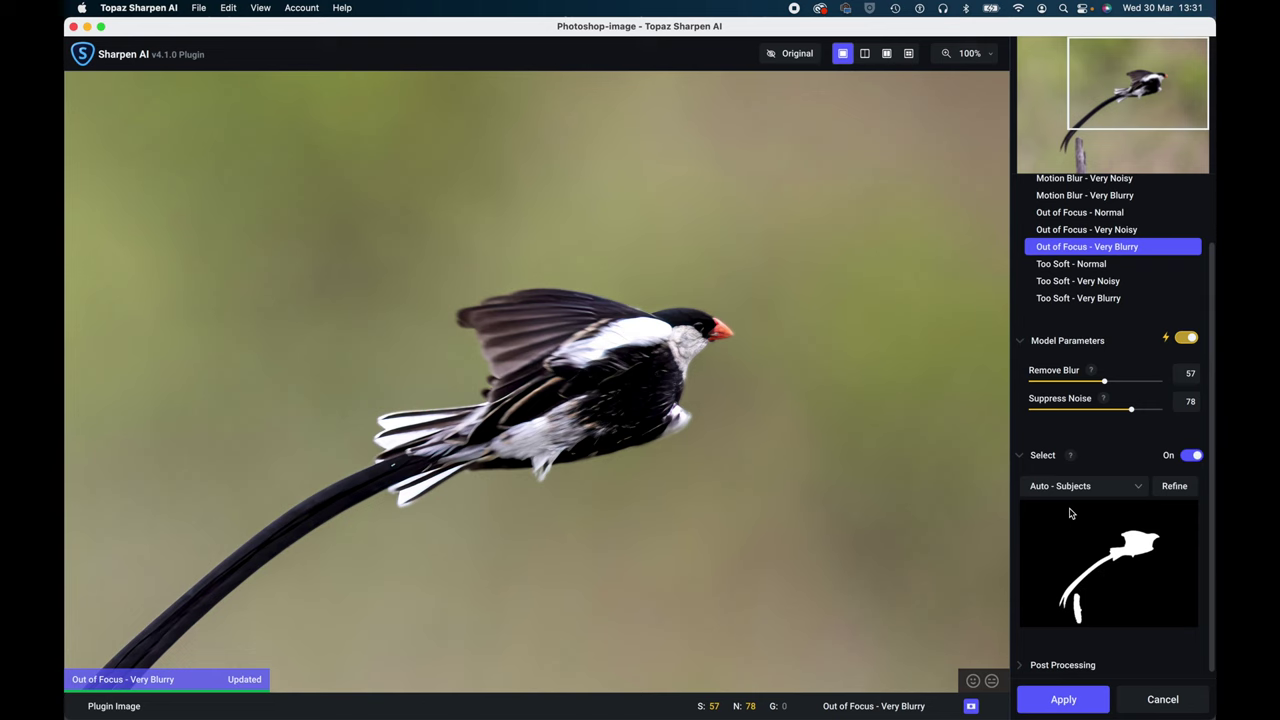
left_click(1185, 488)
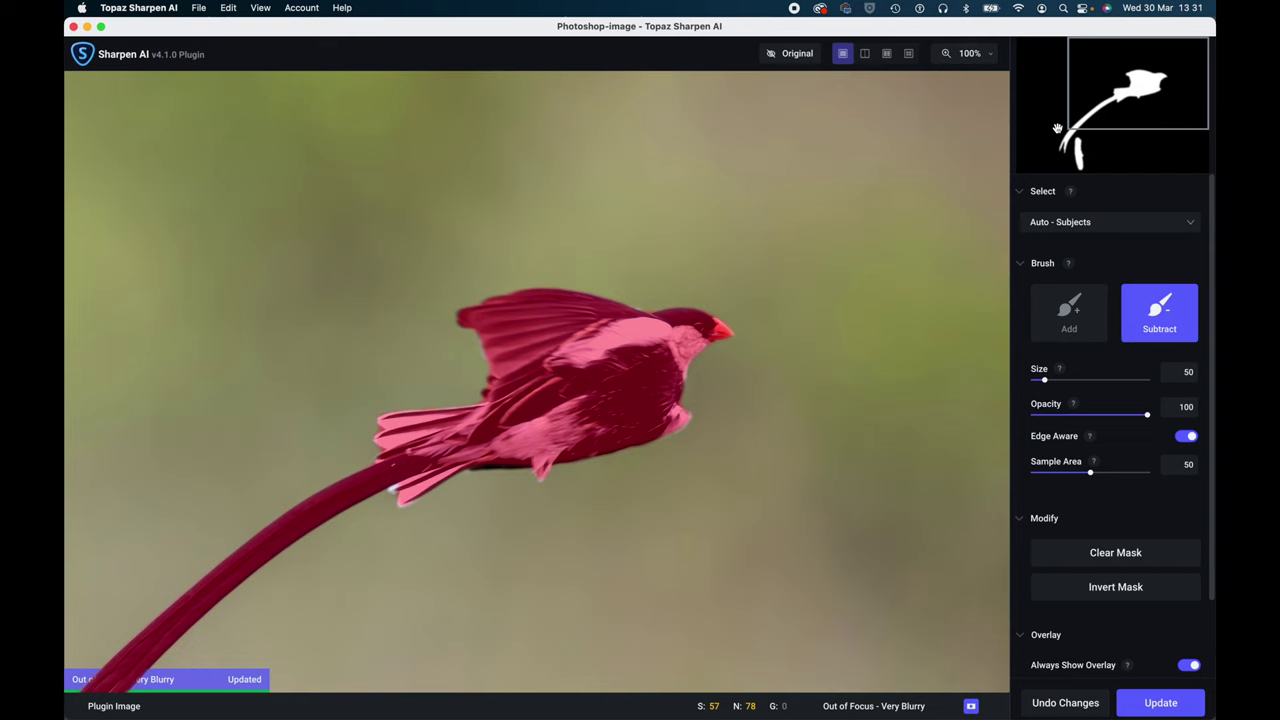
- Bring the tail and post into view and make the mask brush slightly smaller
left_click_drag(1128, 93, 1115, 138)
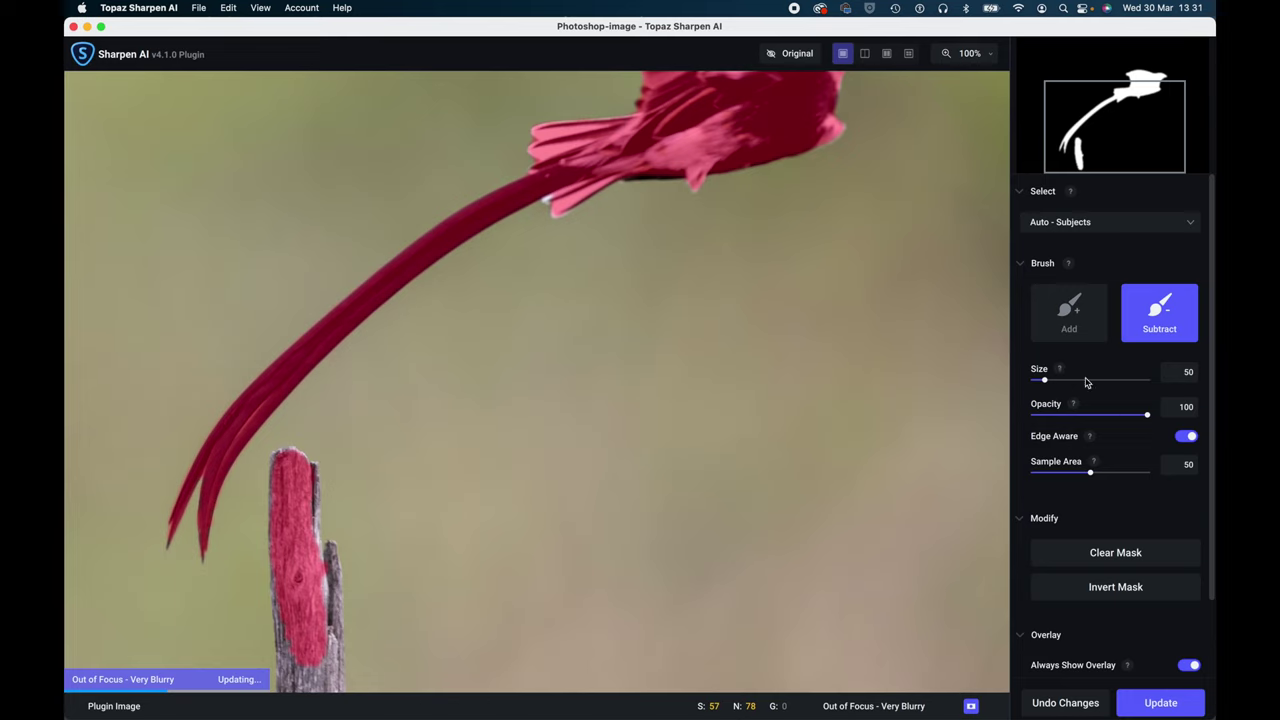
key("bracketleft")
key("bracketleft")
key("bracketleft")
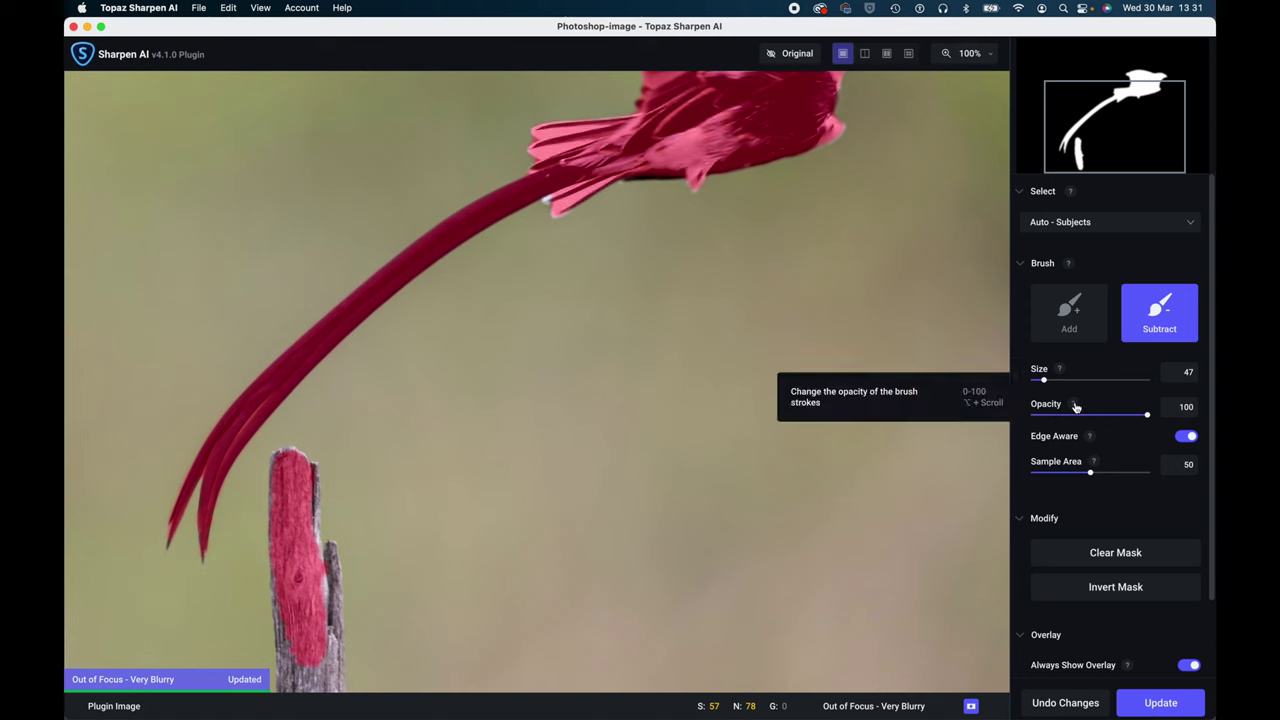
mouse_move(1075, 405)
mouse_move(1091, 441)
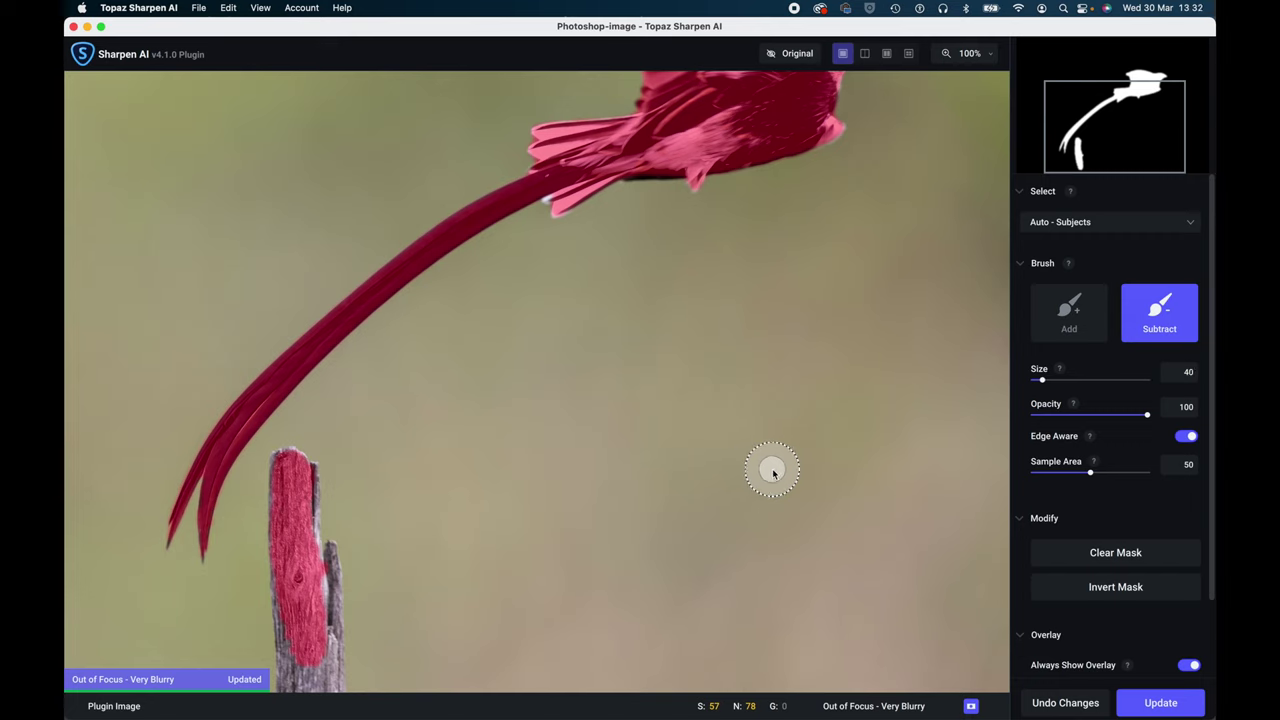
- Extend the custom mask over the wooden post from its top down to the image bottom
key("super+z")
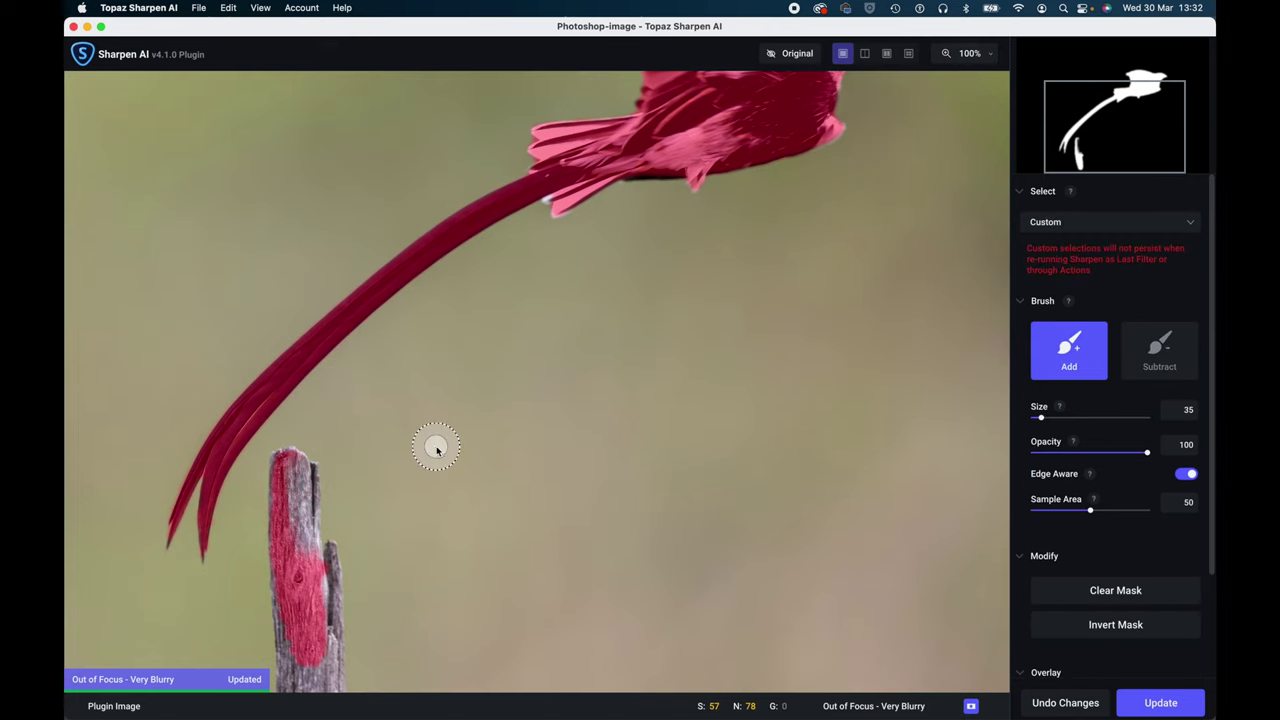
mouse_move(291, 477)
left_mouse_down()
mouse_move(290, 460)
mouse_move(297, 543)
mouse_move(322, 556)
mouse_move(330, 635)
left_mouse_up()
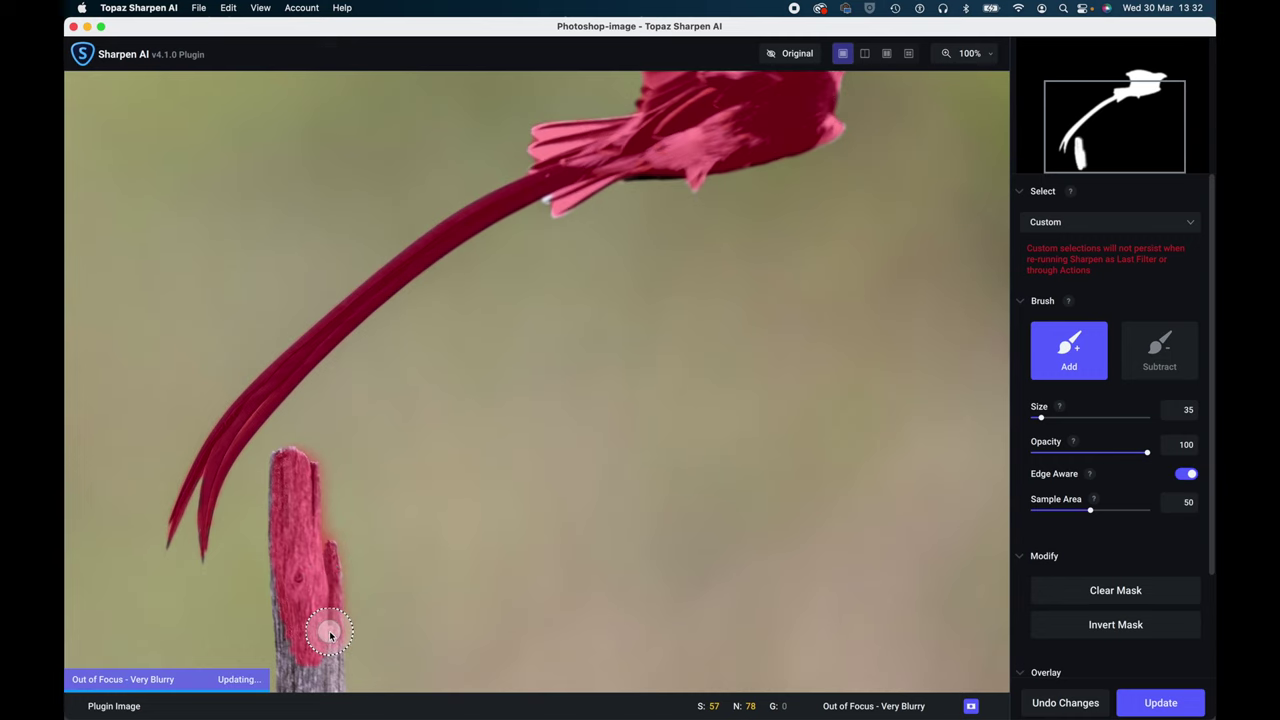
mouse_move(326, 640)
left_mouse_down()
mouse_move(323, 677)
mouse_move(295, 680)
mouse_move(287, 560)
left_mouse_up()
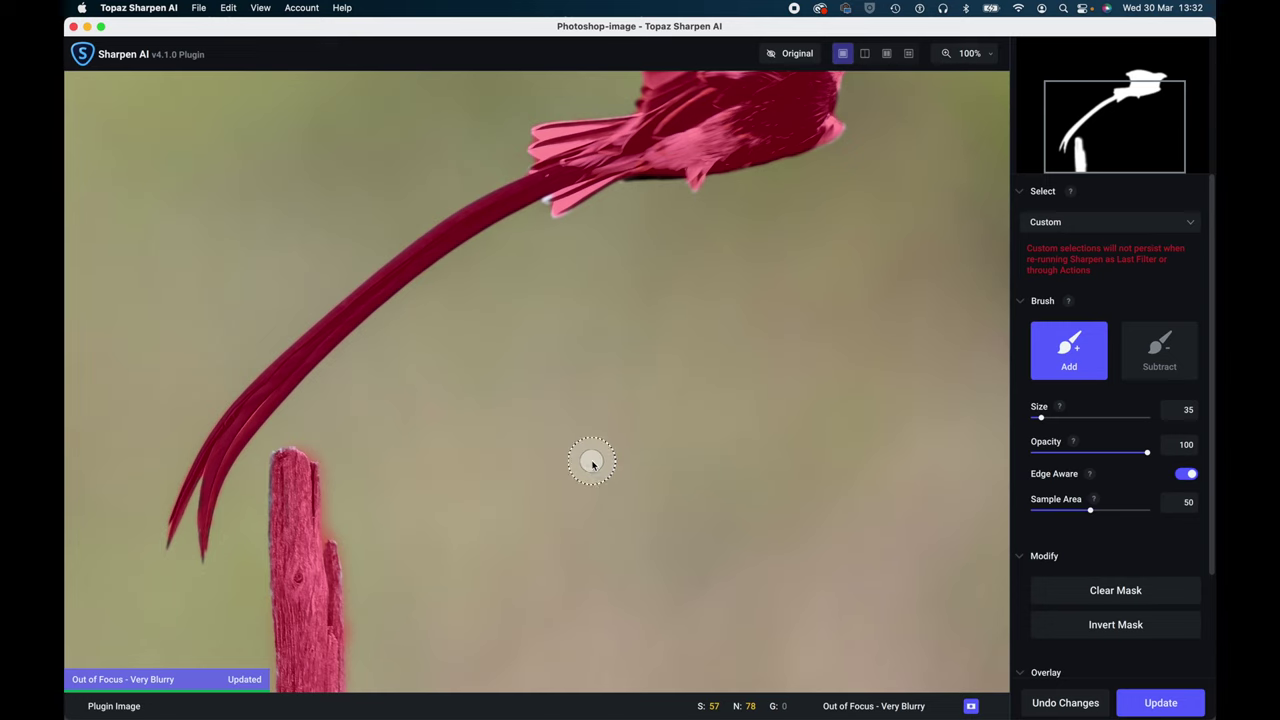
- Erase stray mask around the post tip with the Subtract brush at size 15
left_click(1150, 352)
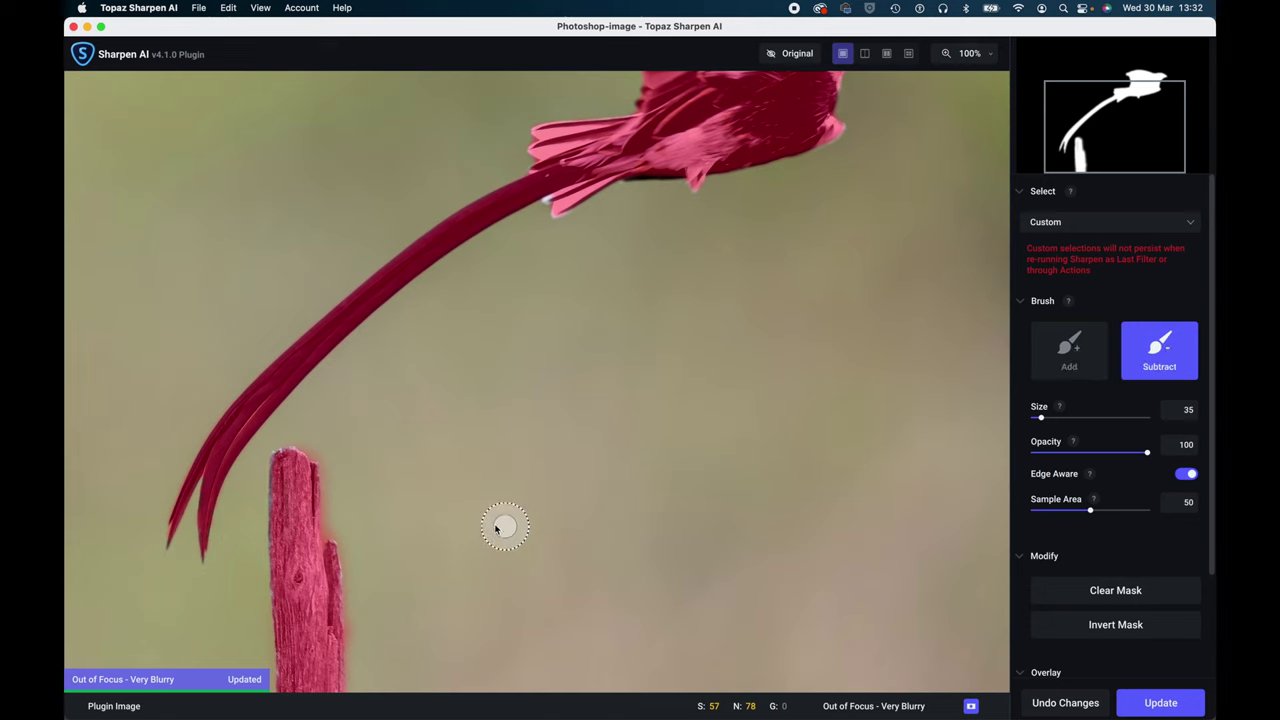
key("bracketleft")
key("bracketleft")
key("bracketleft")
key("bracketleft")
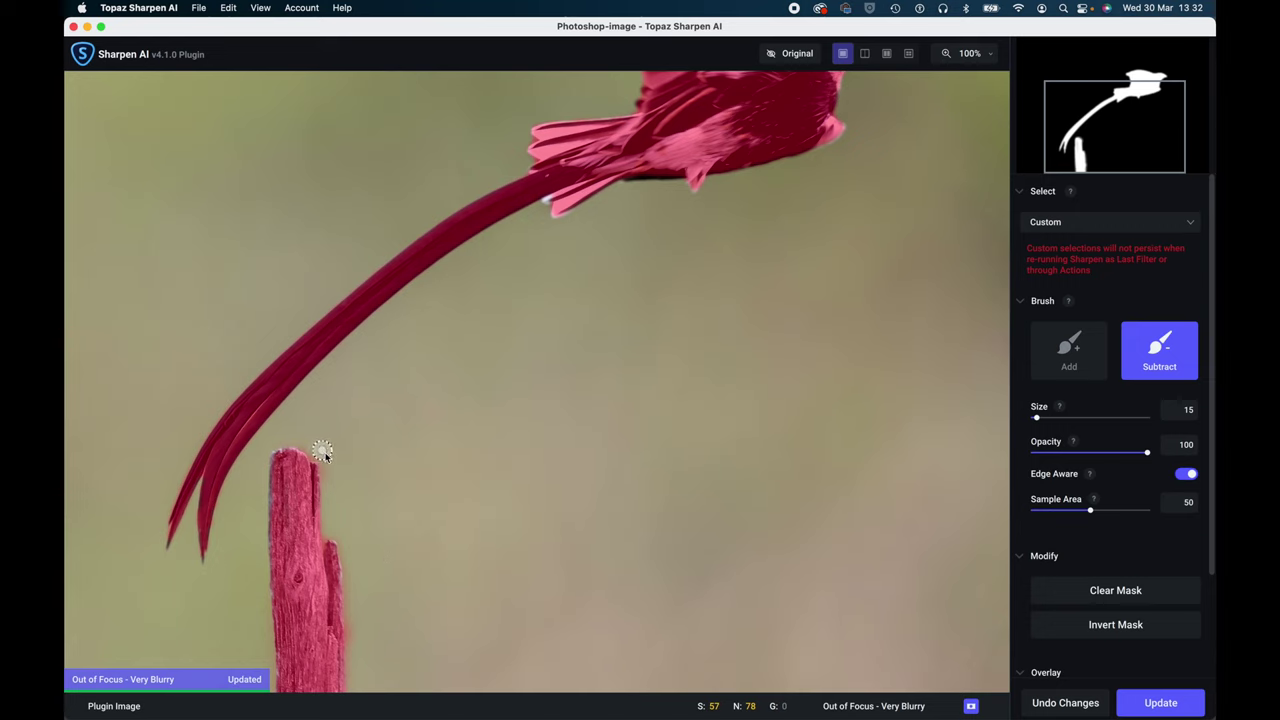
mouse_move(317, 451)
left_mouse_down()
mouse_move(337, 437)
mouse_move(377, 463)
left_mouse_up()
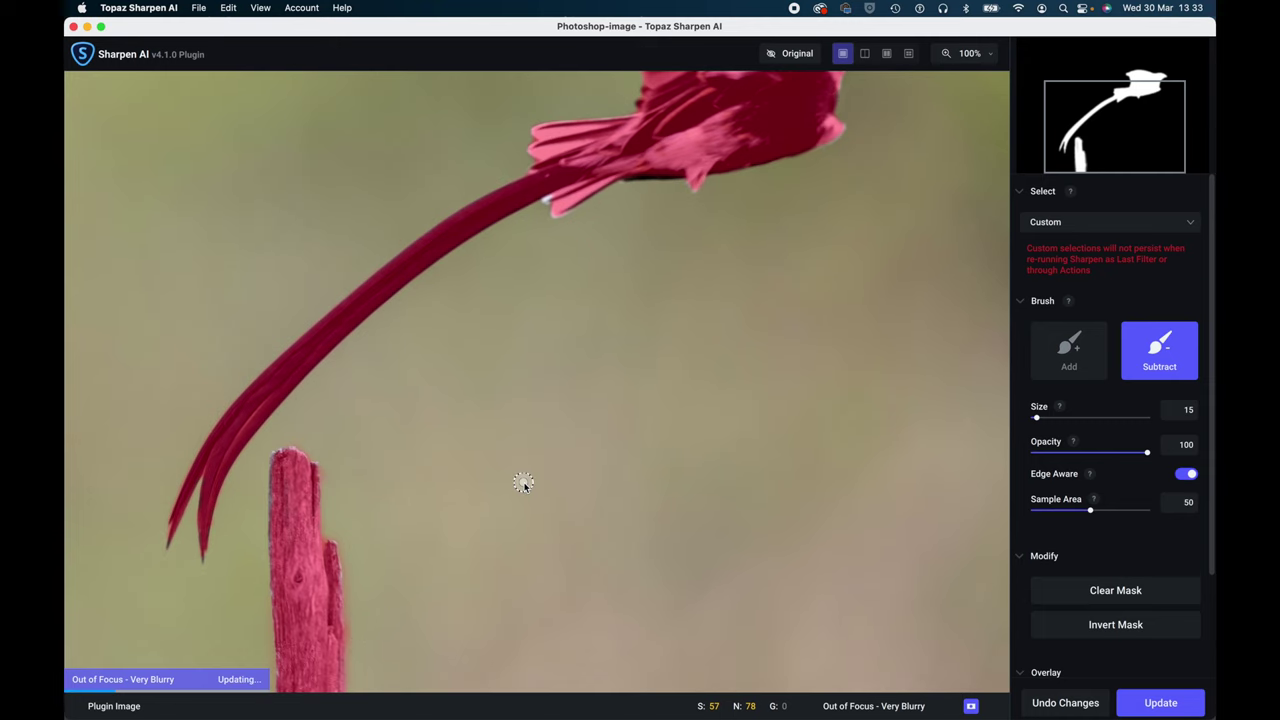
key("super+minus")
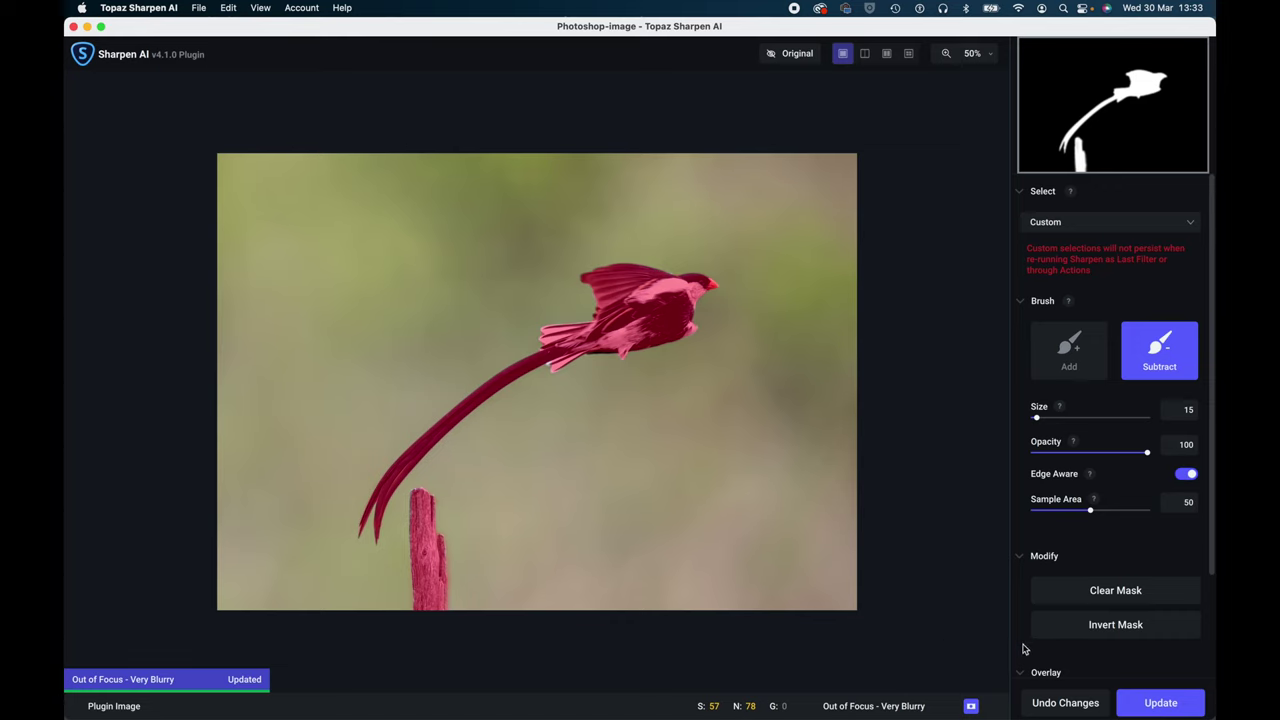
- Invert the mask twice to check coverage, then apply the bird-and-post mask with Update
left_click(1094, 626)
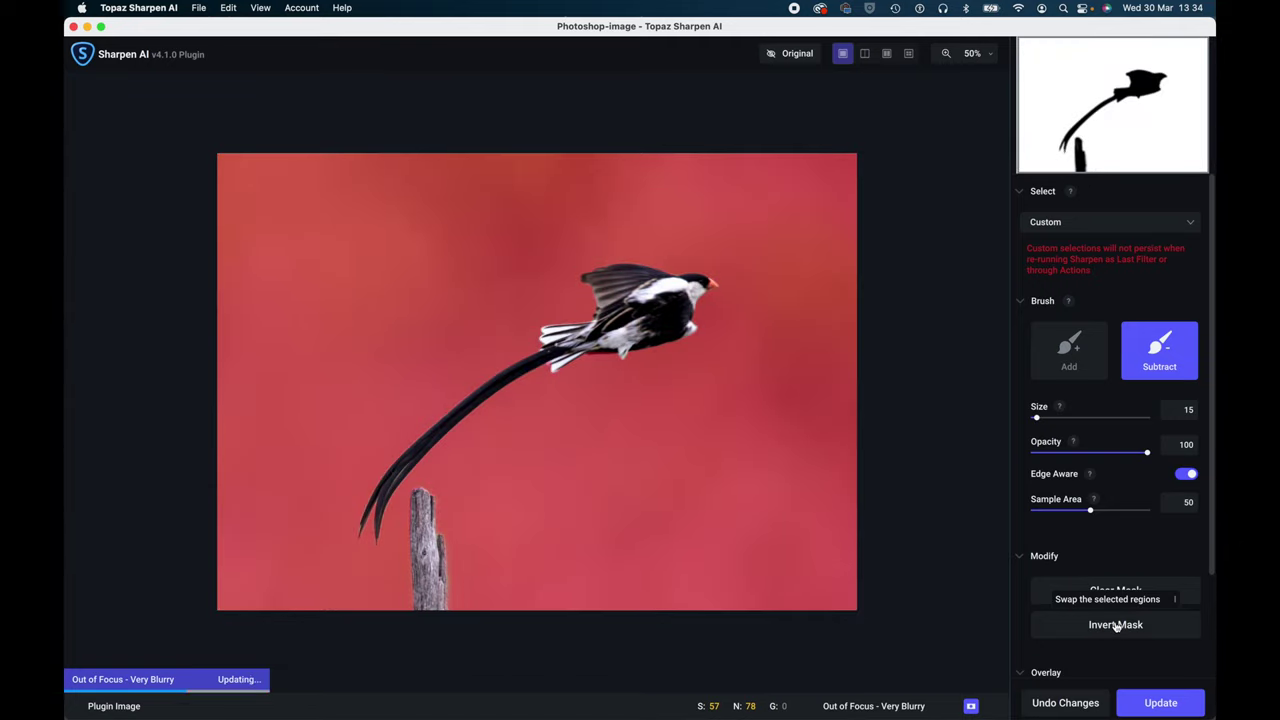
left_click(1116, 626)
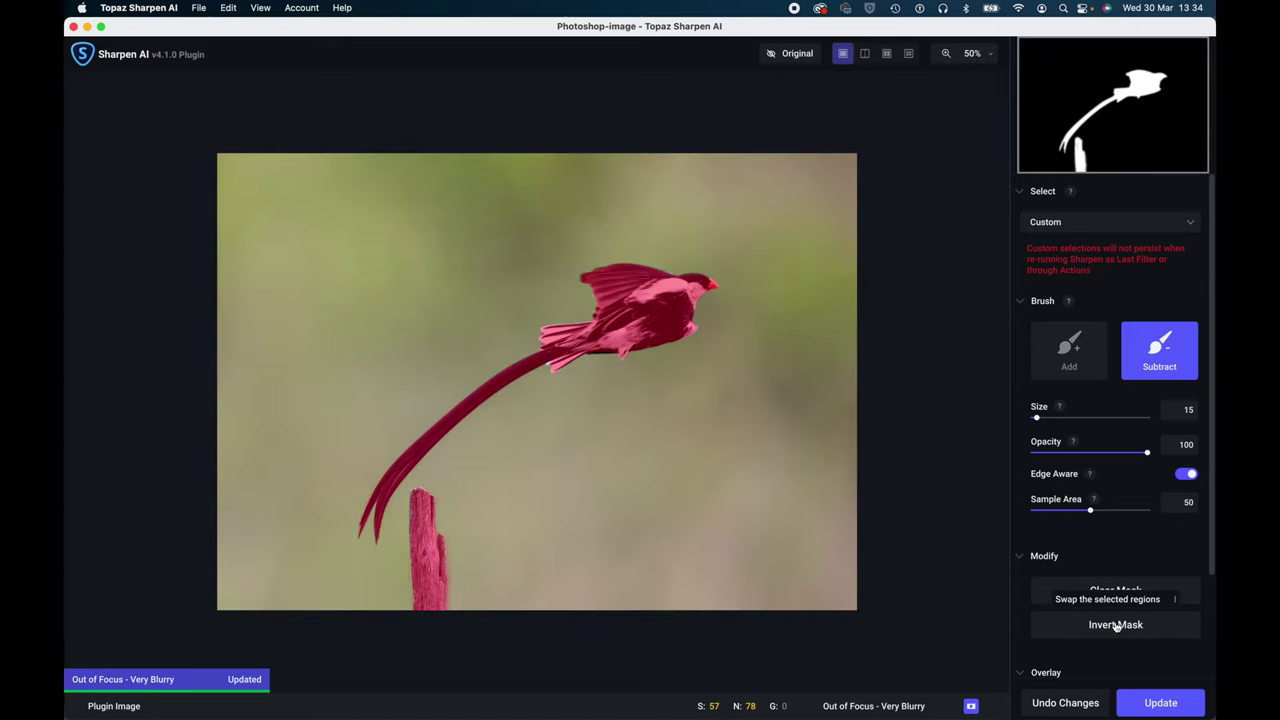
left_click(1161, 702)
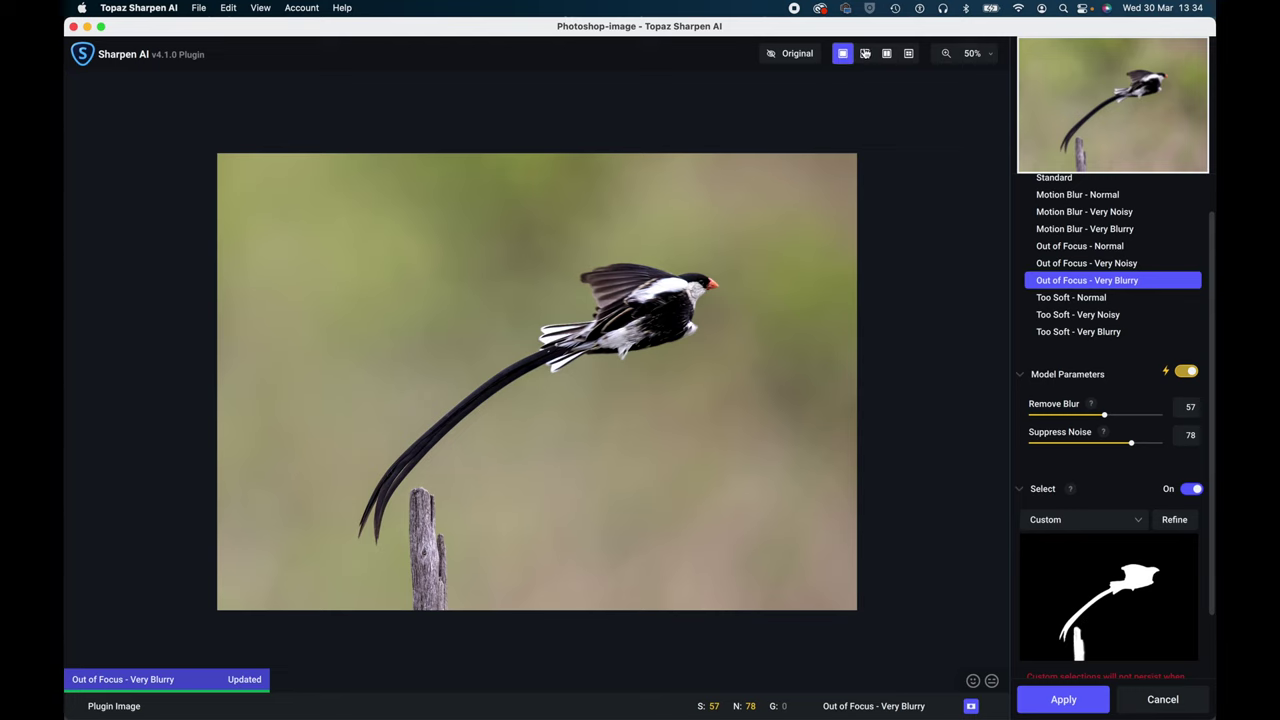
- Compare original and sharpened bird in Split View across the bird, then in Side-by-Side View
left_click(865, 54)
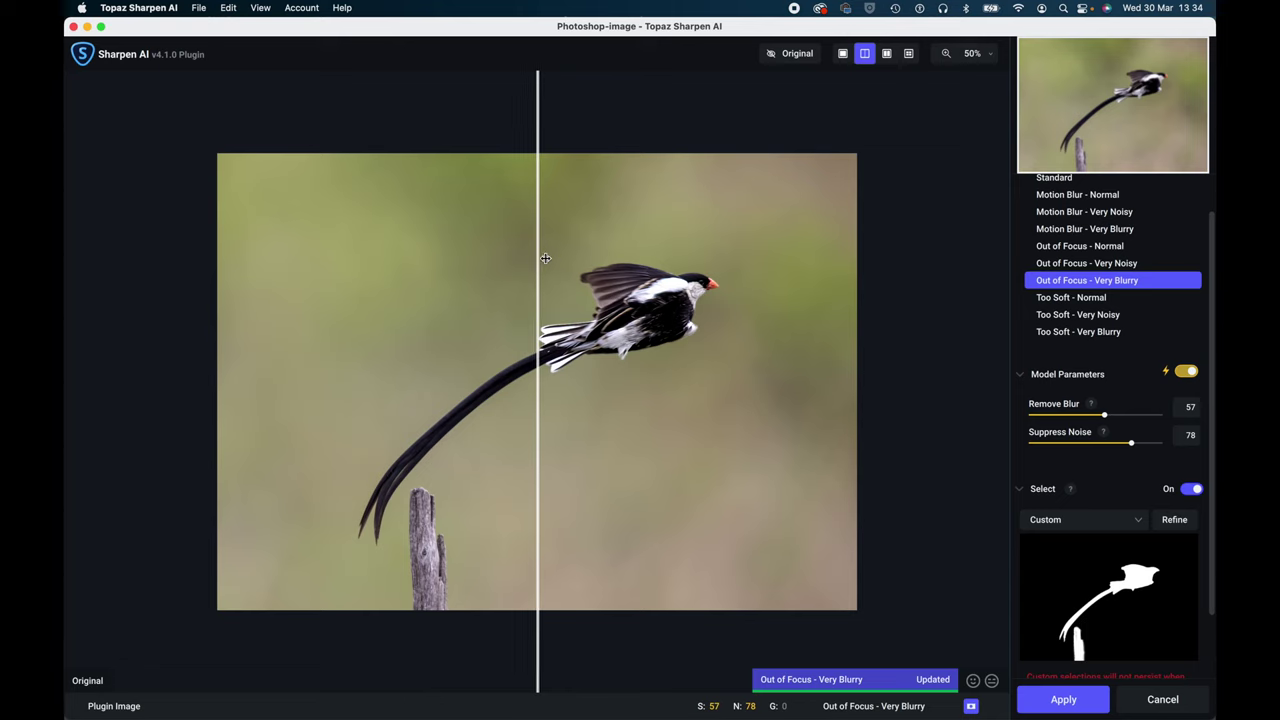
left_click_drag(545, 258, 498, 325)
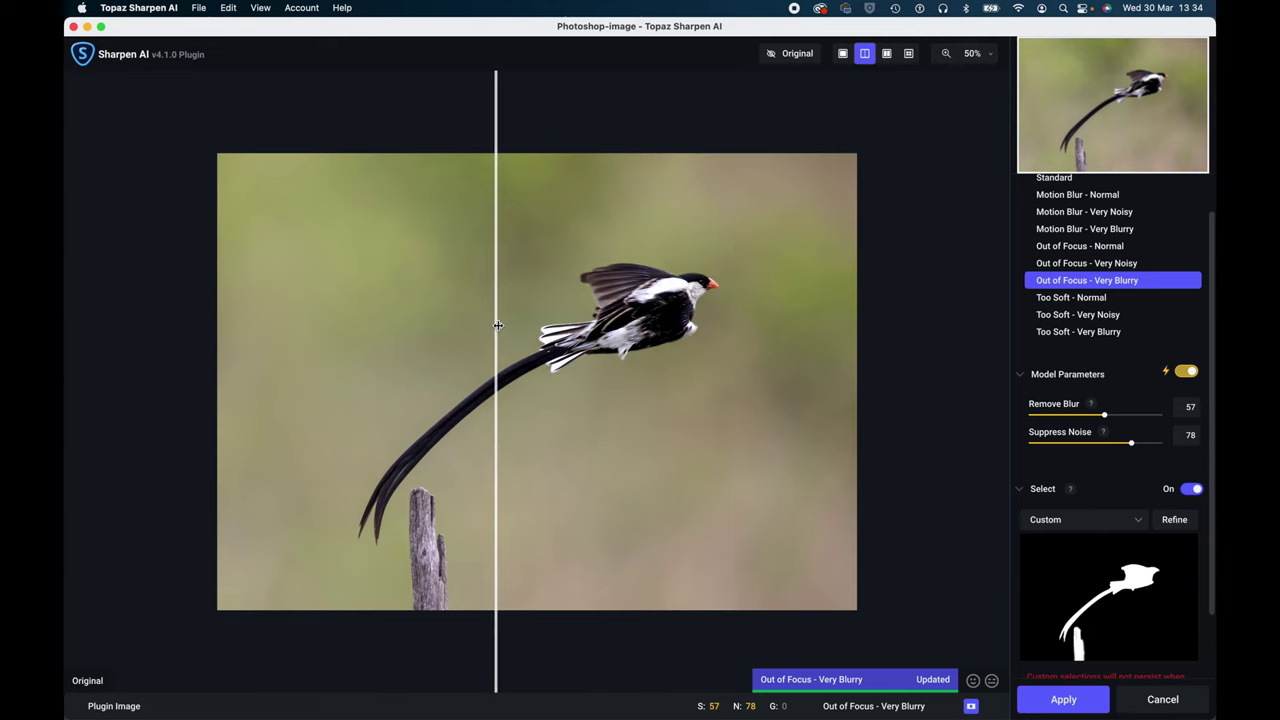
left_click(886, 54)
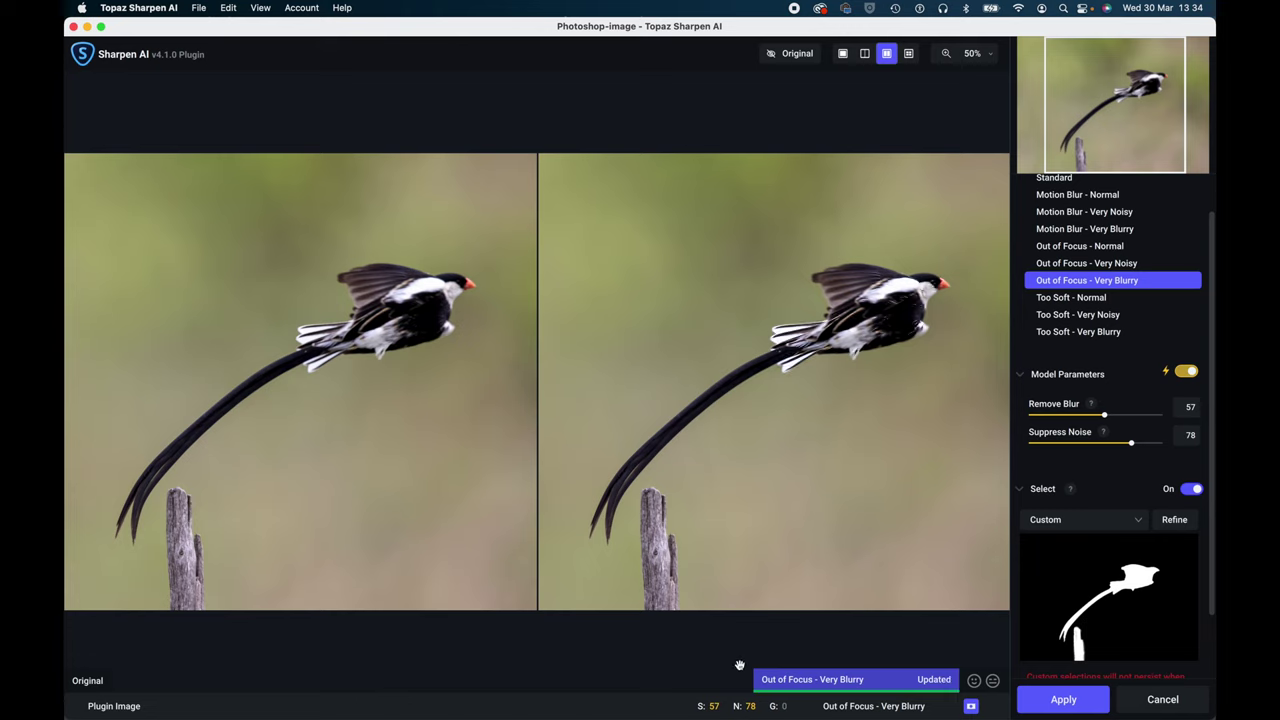
- Switch to Single View showing only the masked Out of Focus - Very Blurry result
left_click(842, 54)
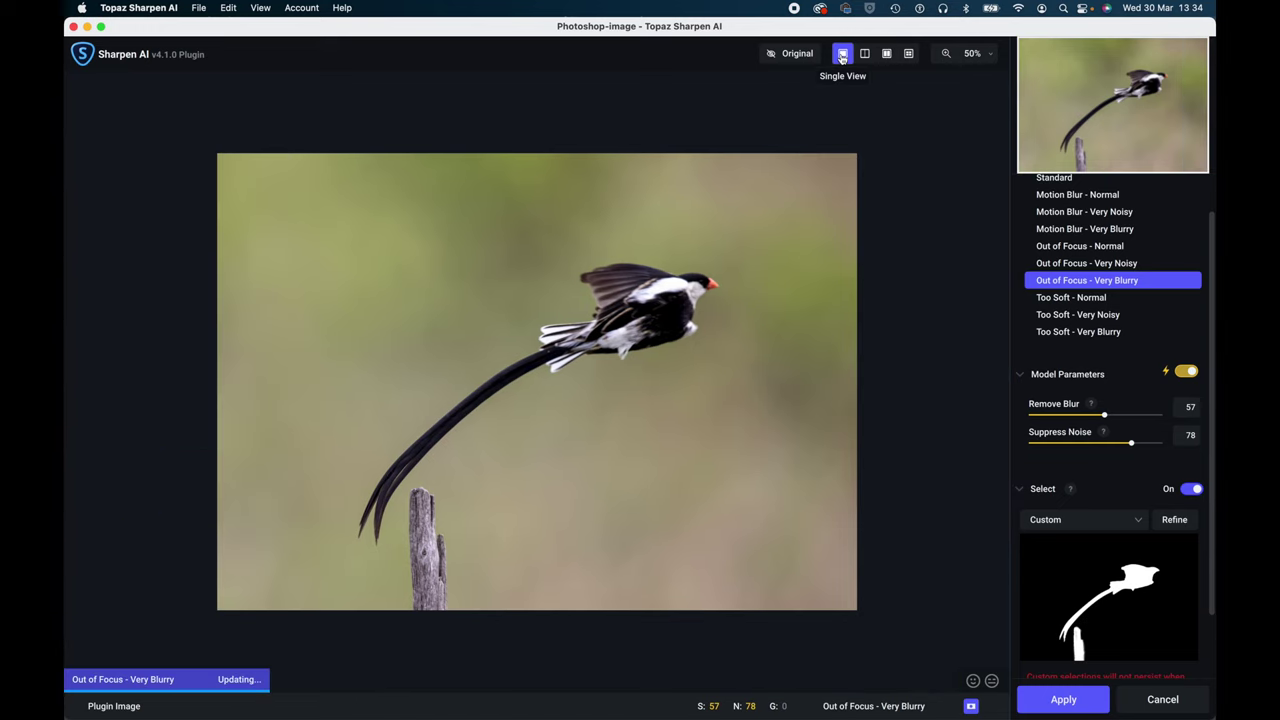